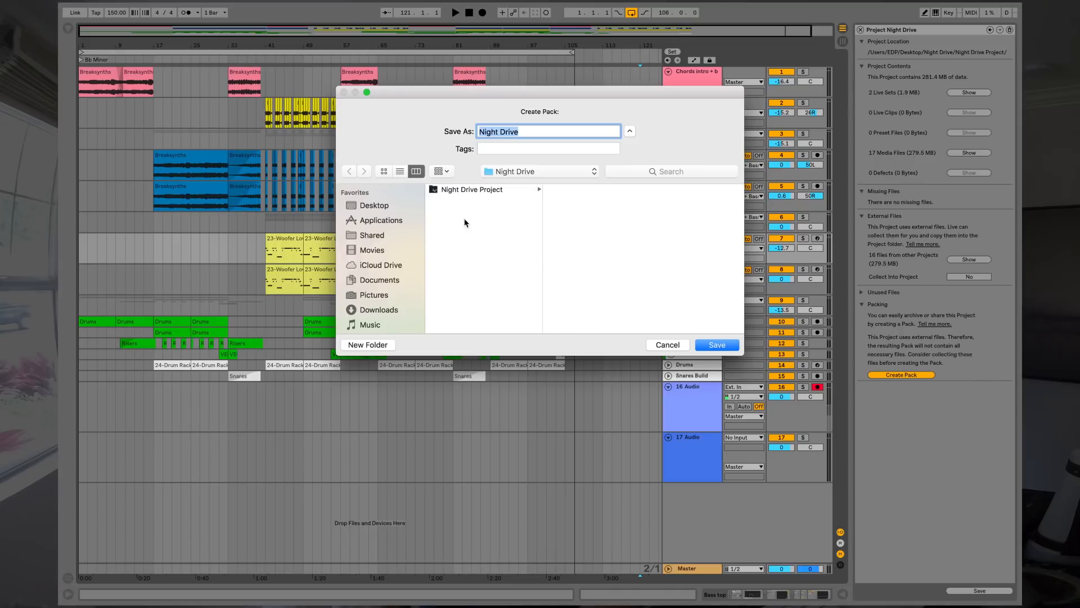
# Save the Night Drive.alp pack into the Night Drive folder and dismiss the success message.
pyautogui.click(717, 344)
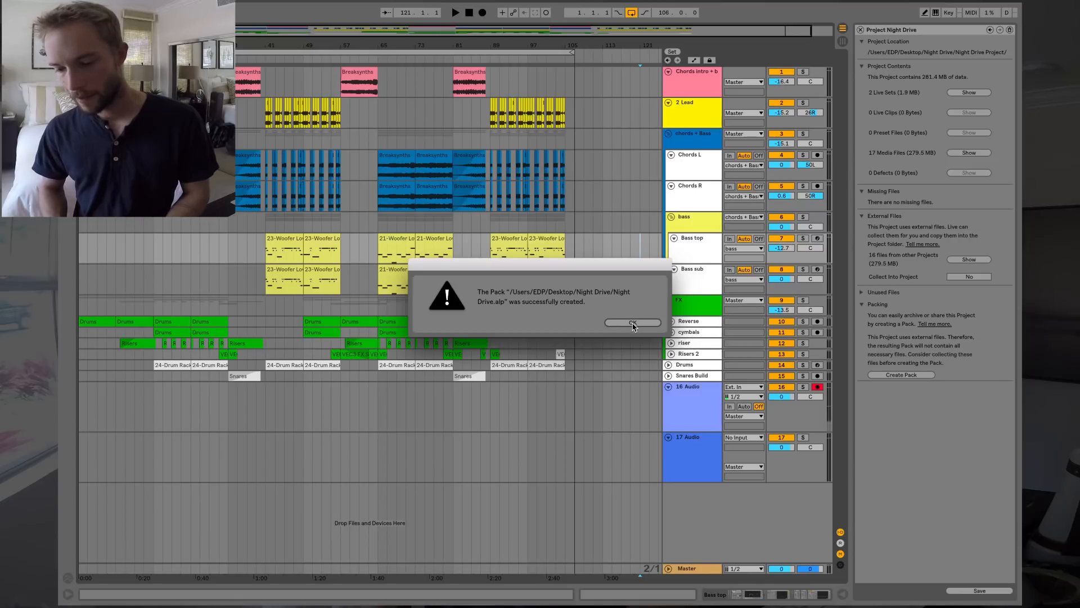
pyautogui.click(632, 323)
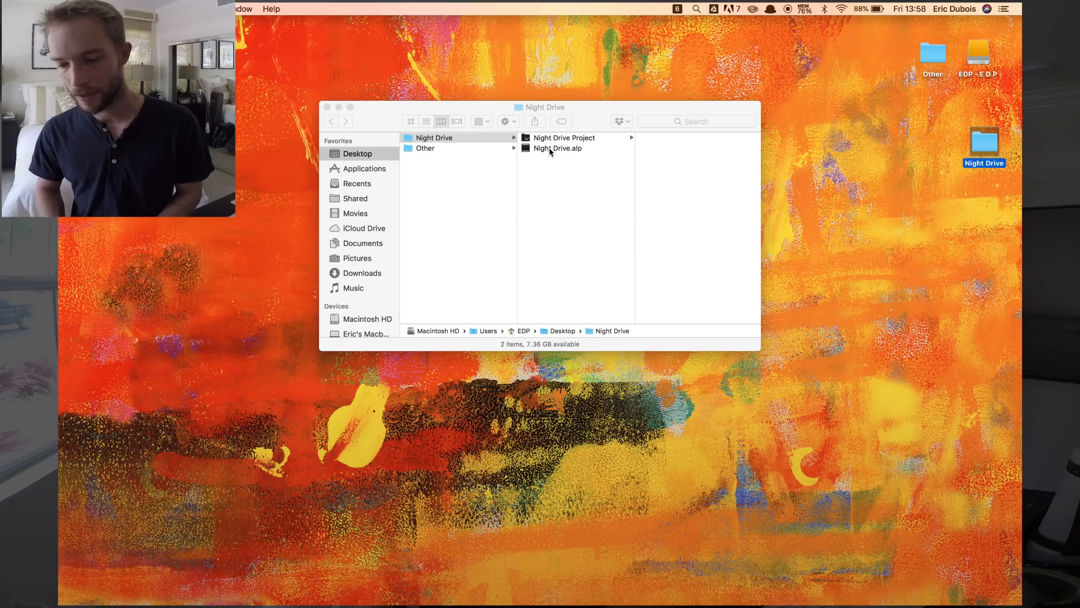
# Select Night Drive.alp in the Night Drive folder window to confirm the pack exists.
pyautogui.click(550, 152)
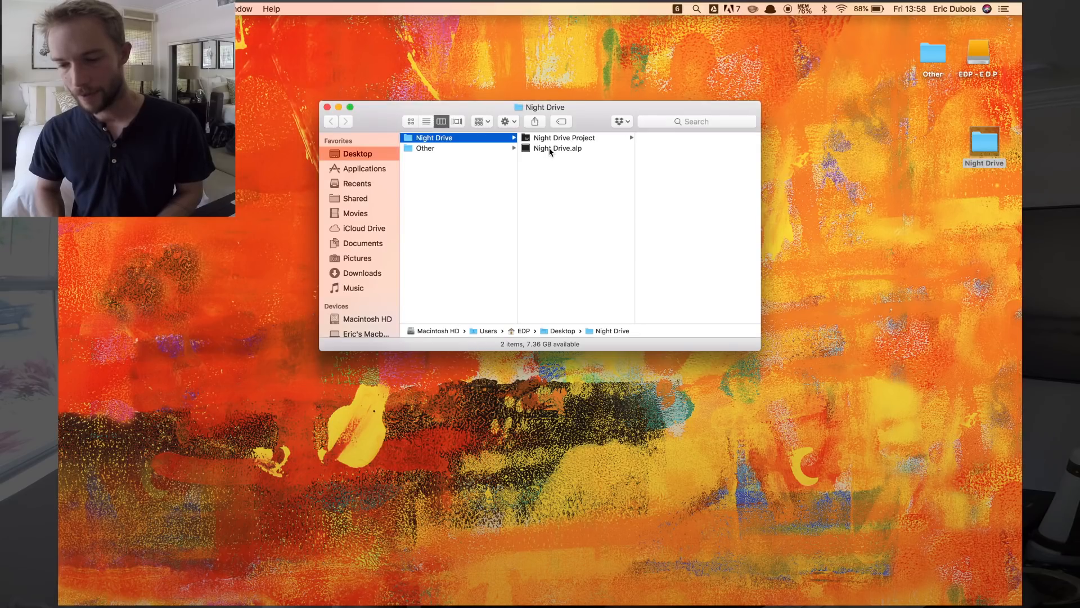
pyautogui.click(551, 149)
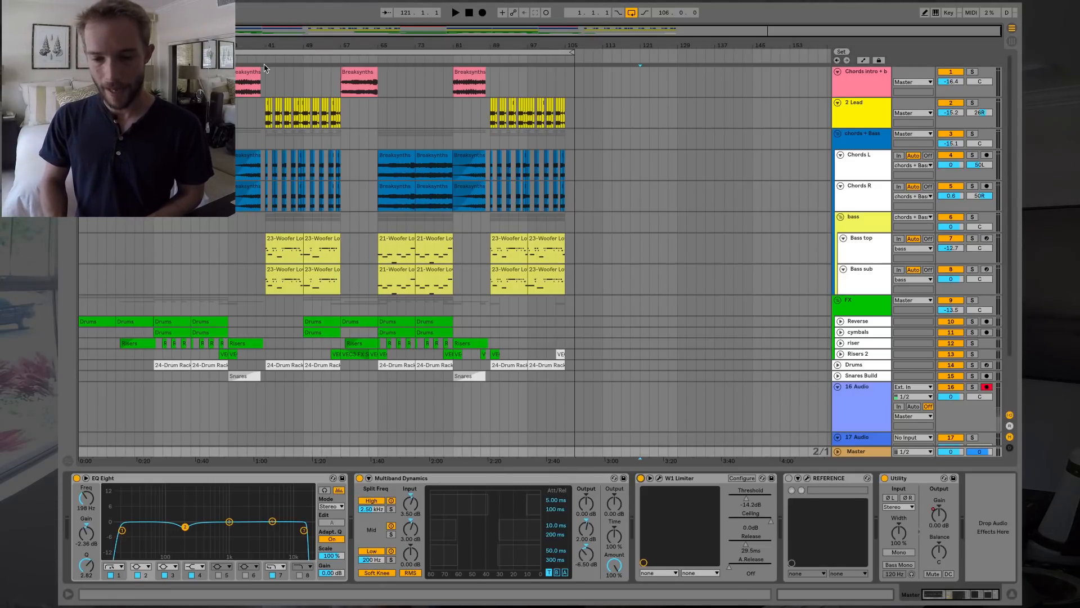
# Select the whole arrangement, open Export Audio/Video, and move the dialog aside.
pyautogui.hotkey('ctrl', 'a')
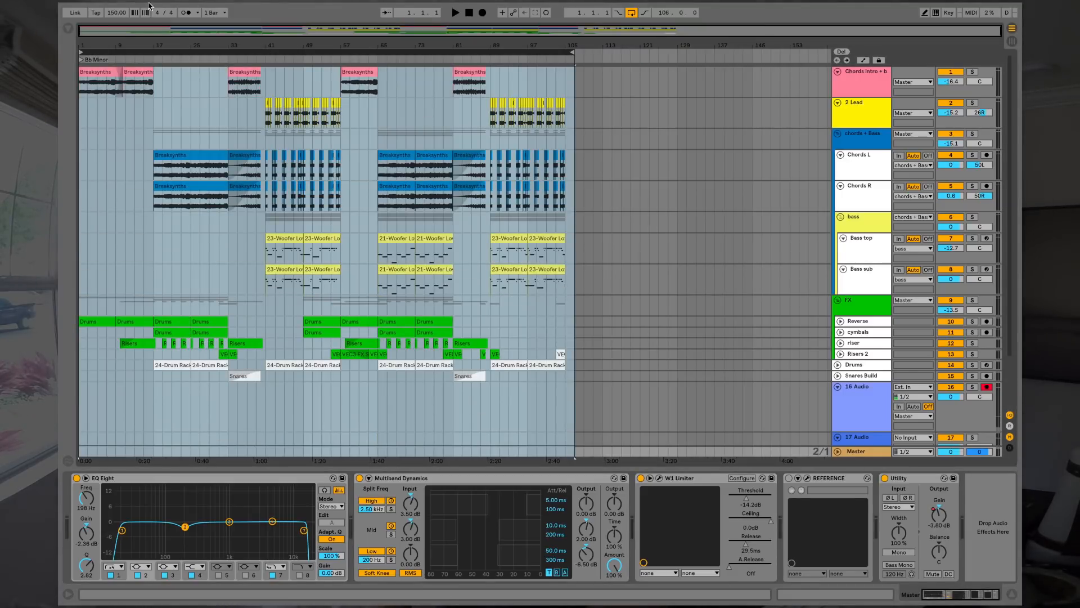
pyautogui.click(123, 8)
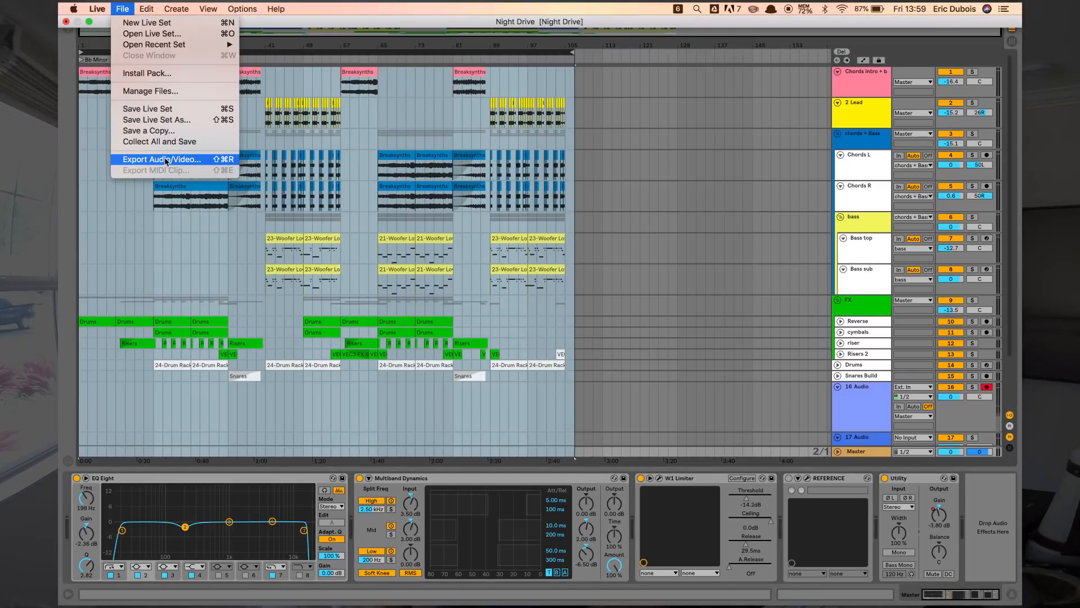
pyautogui.click(166, 160)
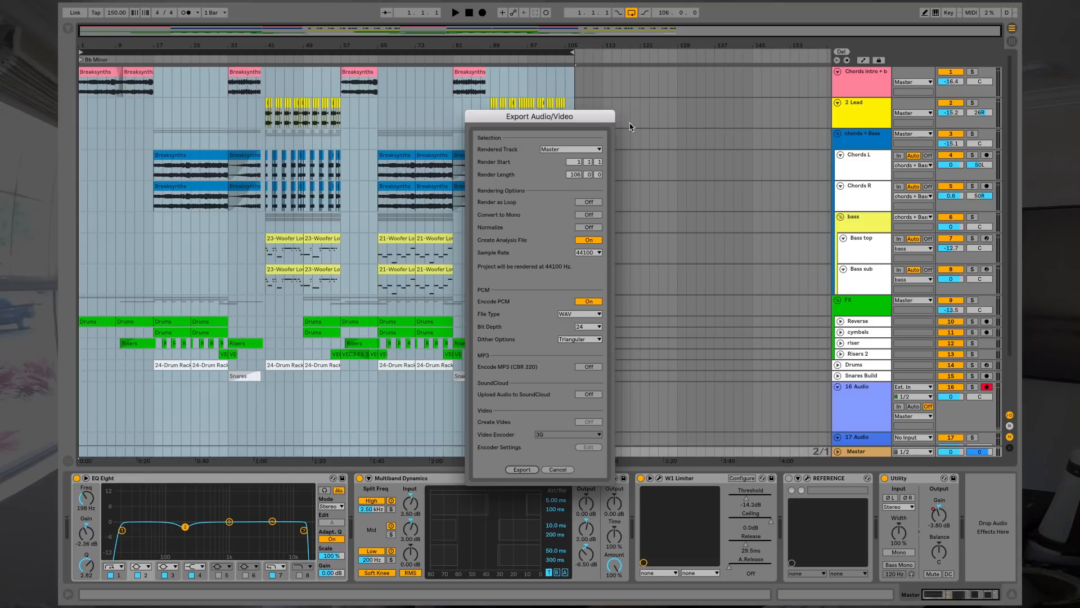
pyautogui.moveTo(567, 115); pyautogui.dragTo(728, 83)
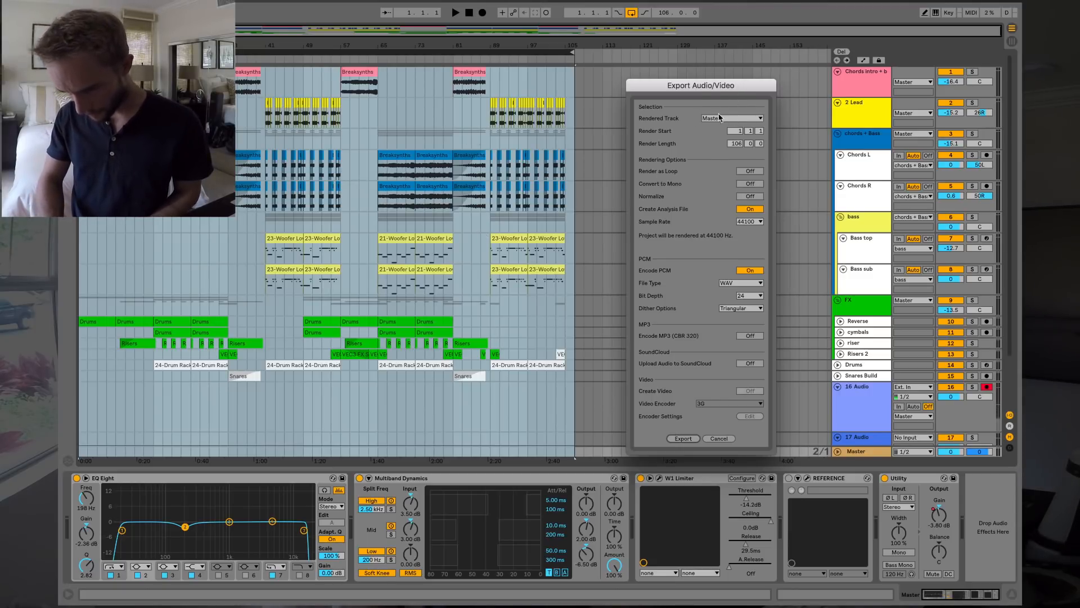
# Export the master mix to Desktop > Night Drive with an edited file name.
pyautogui.click(684, 439)
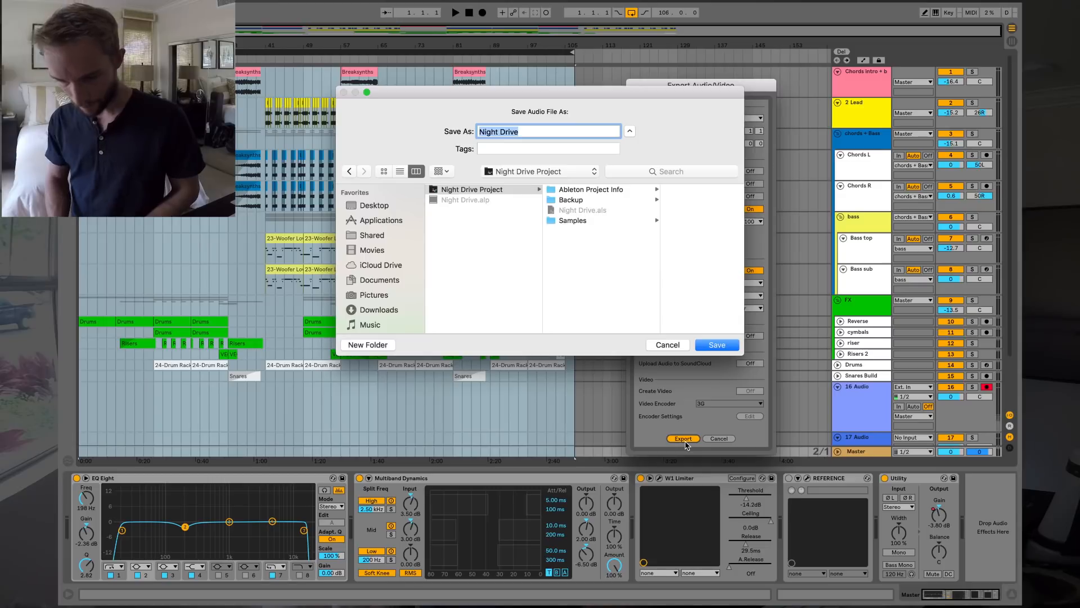
pyautogui.click(374, 206)
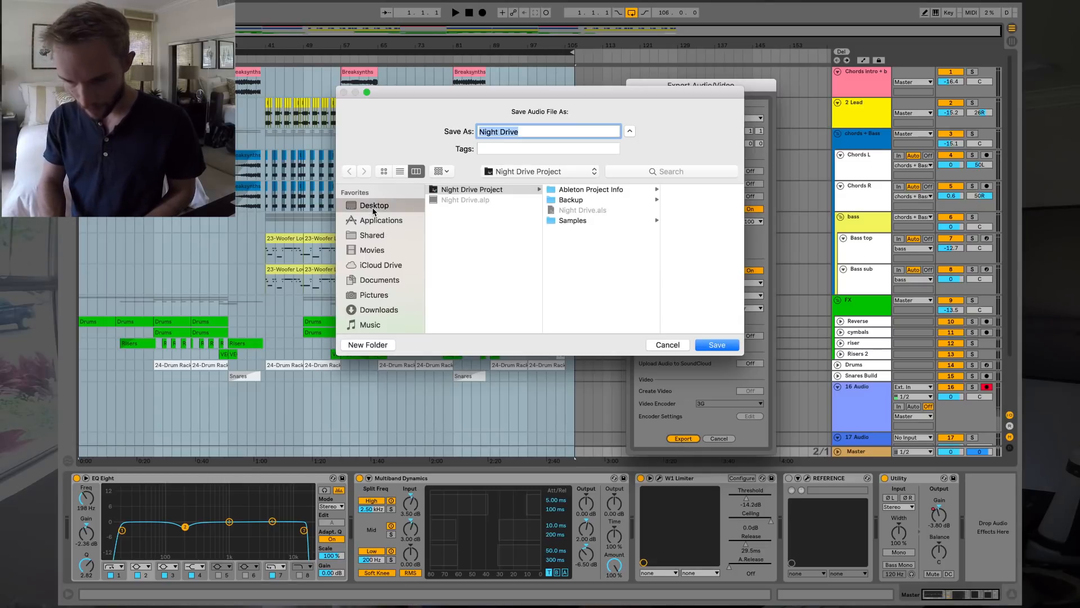
pyautogui.click(470, 191)
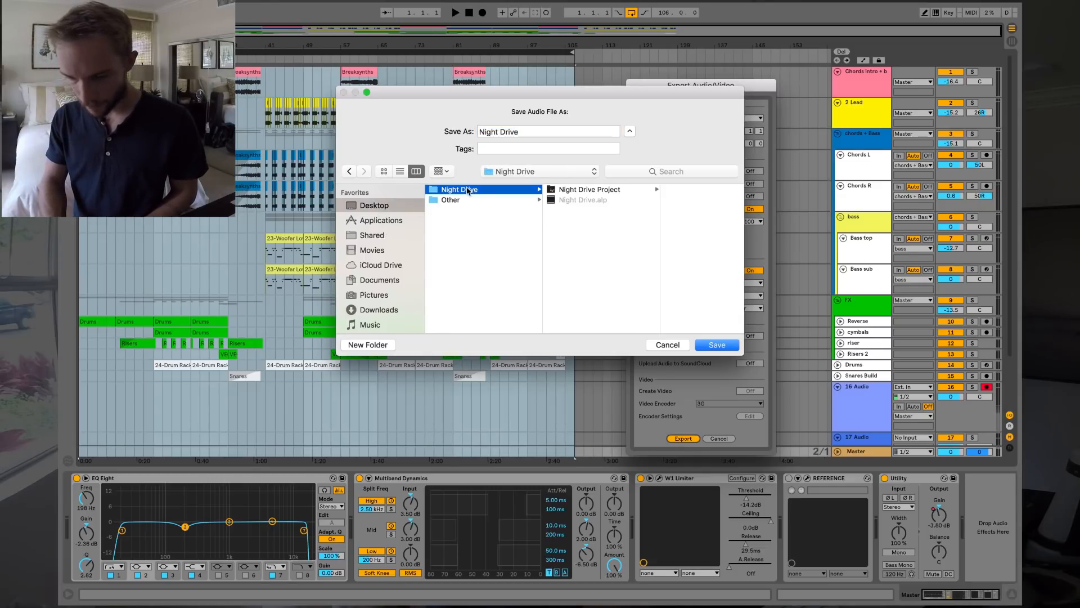
pyautogui.click(528, 131)
pyautogui.write('(EDP Ma')
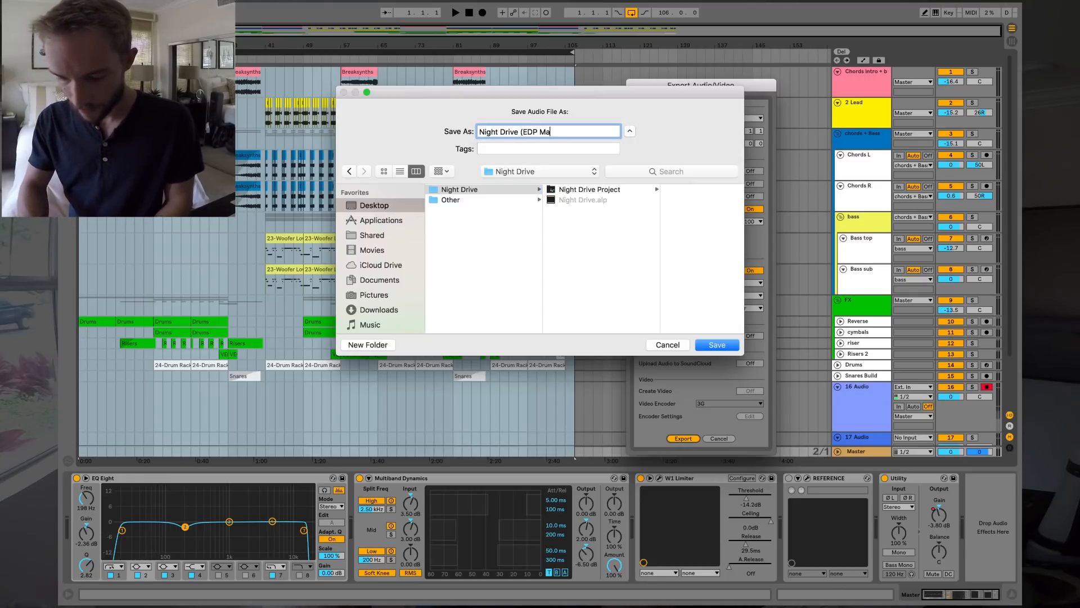
pyautogui.press('Return')
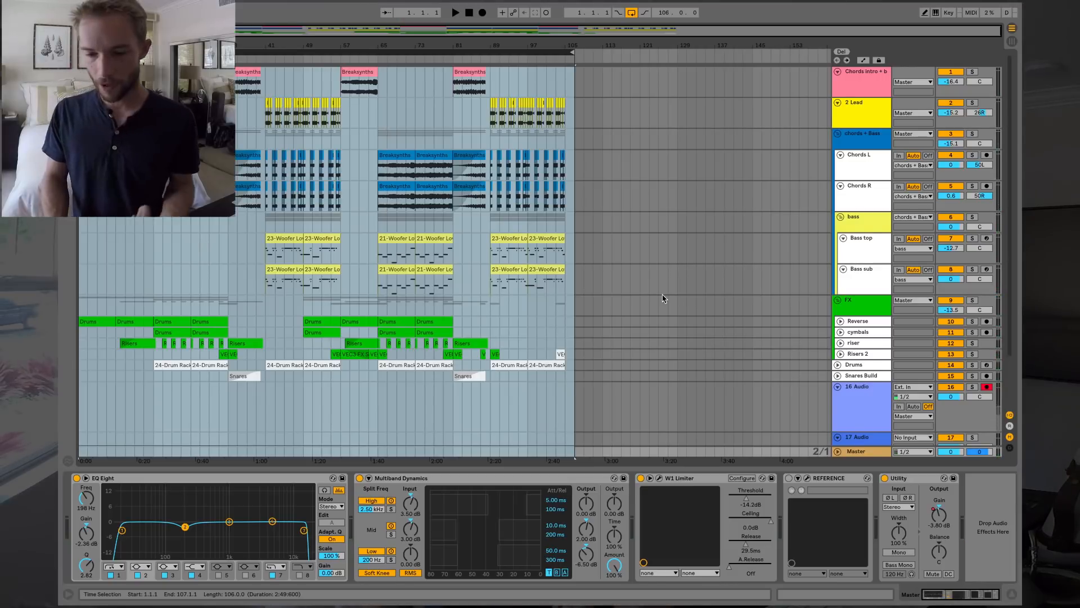
pyautogui.hotkey('ctrl', 'Left')
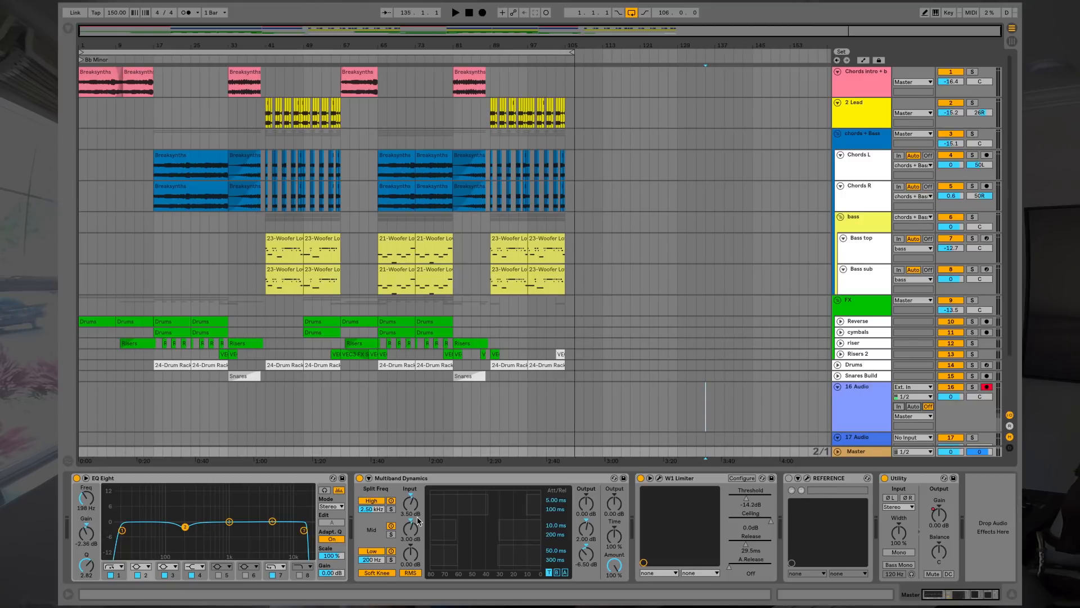
# Bypass the master's Multiband Dynamics, select bars 1–105, and reopen Export Audio/Video.
pyautogui.click(359, 479)
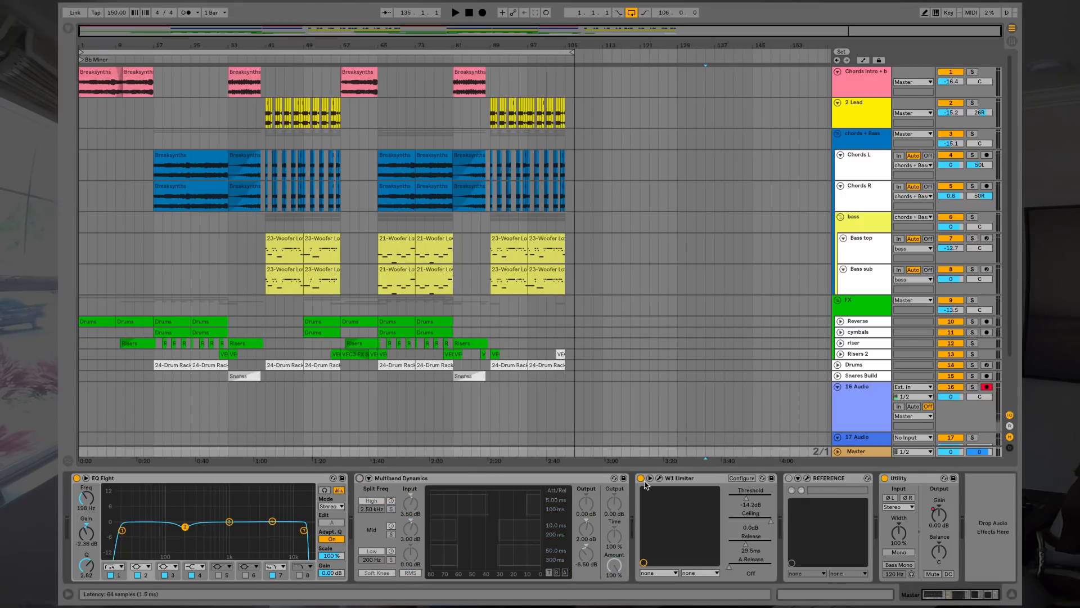
pyautogui.click(192, 52)
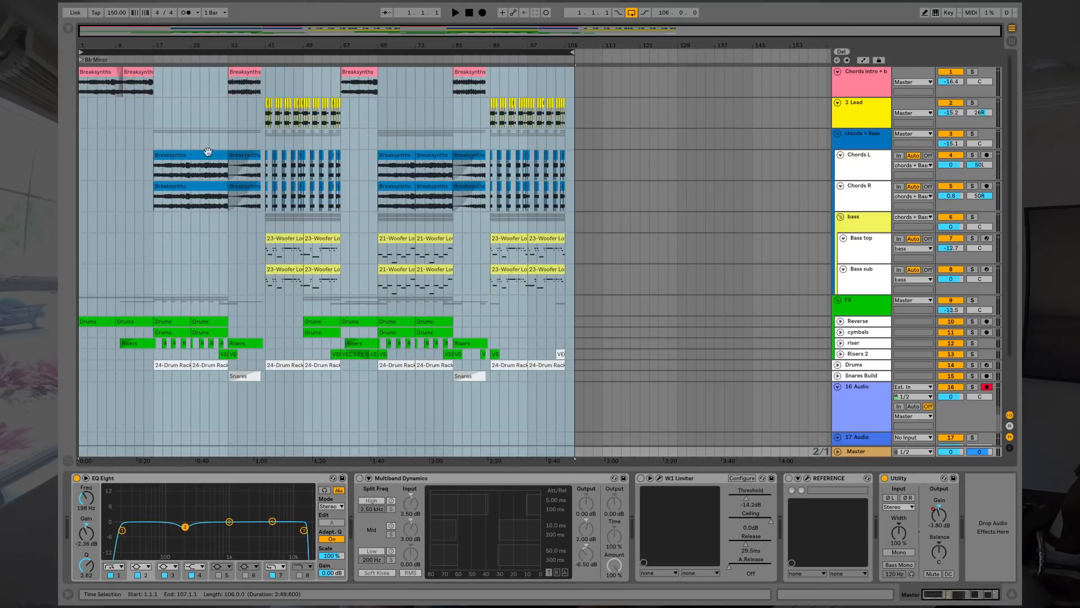
pyautogui.click(119, 8)
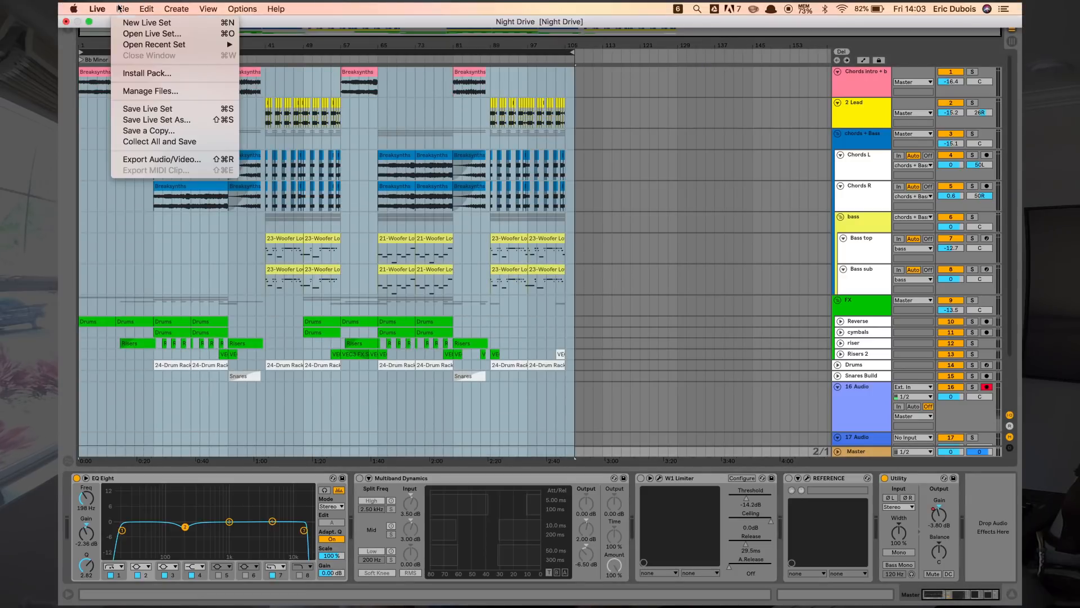
pyautogui.click(154, 160)
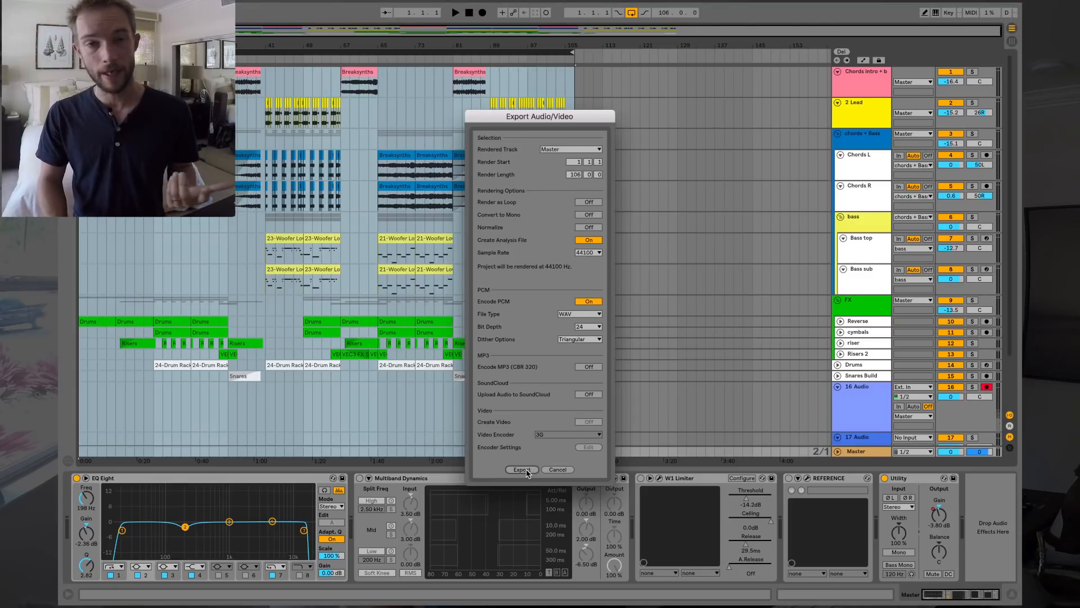
# Cancel the export, delete the empty 16 Audio and 17 Audio tracks, and select the whole song.
pyautogui.click(558, 469)
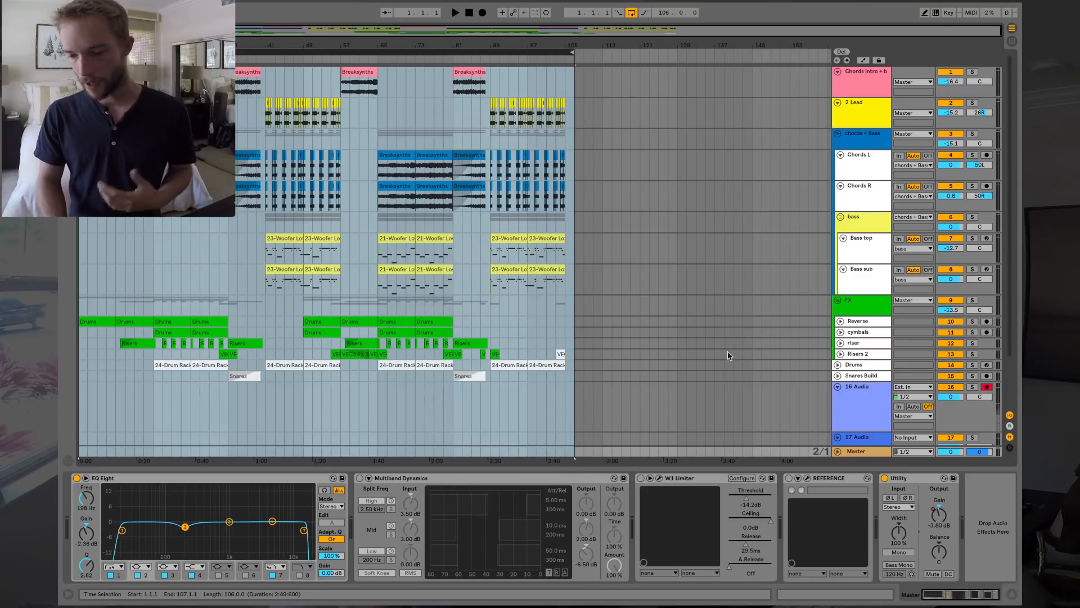
pyautogui.click(704, 252)
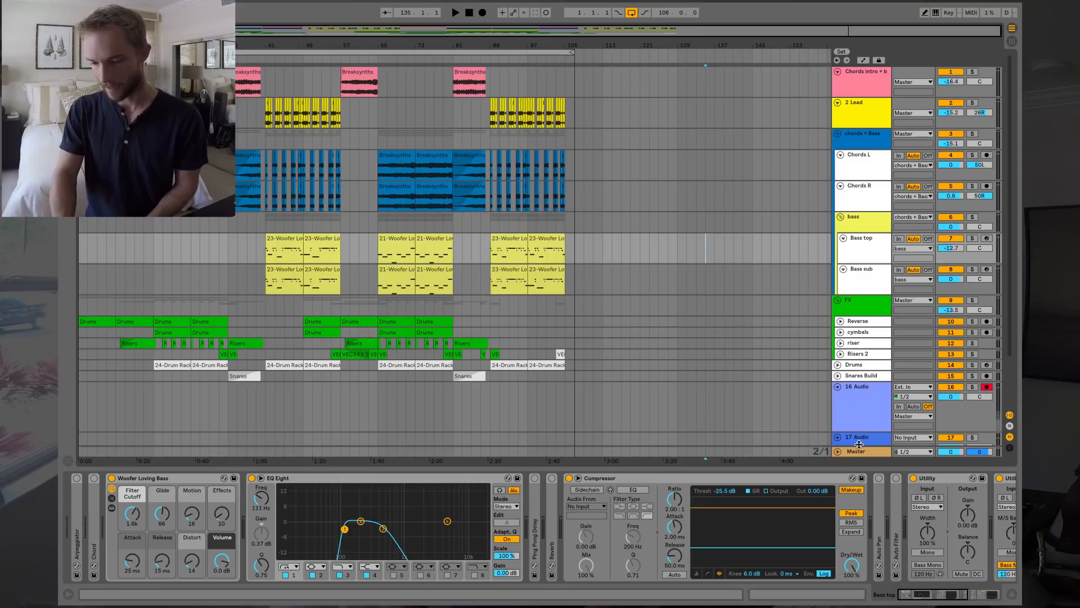
pyautogui.click(866, 416)
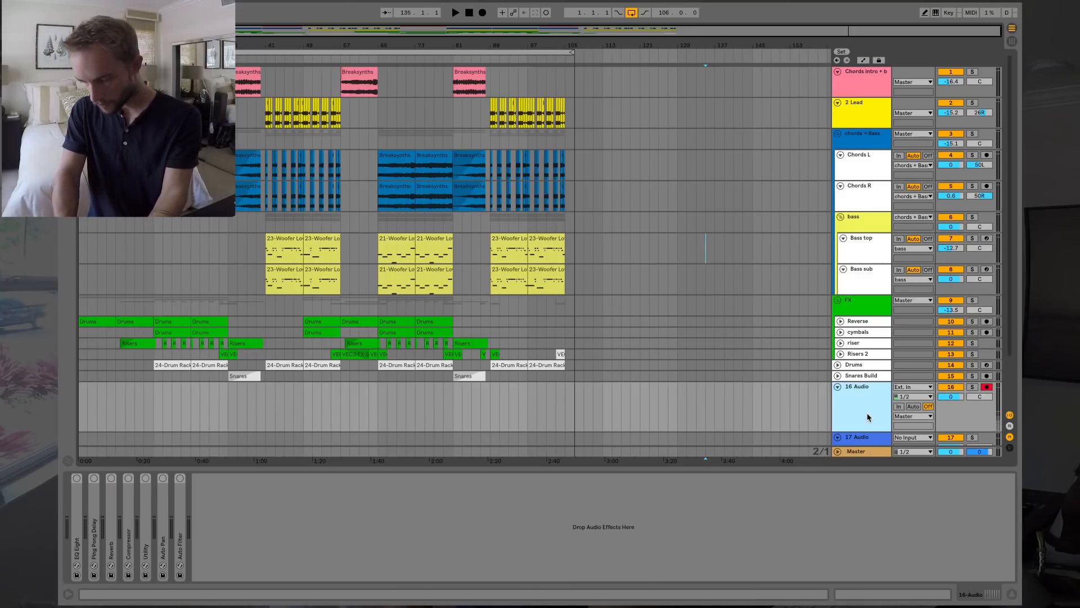
pyautogui.click(859, 439)
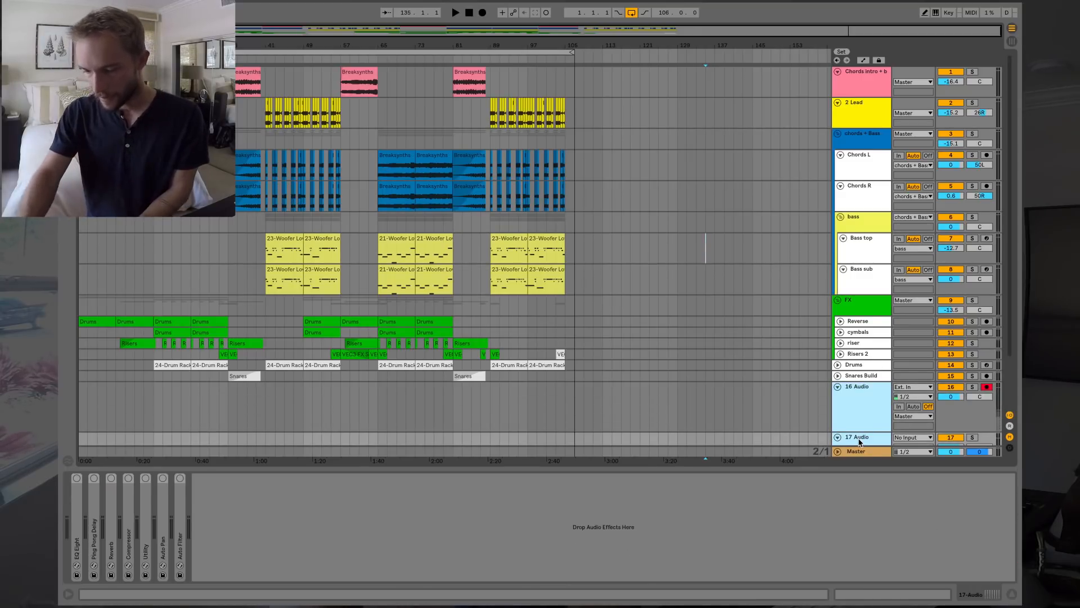
pyautogui.press('Delete')
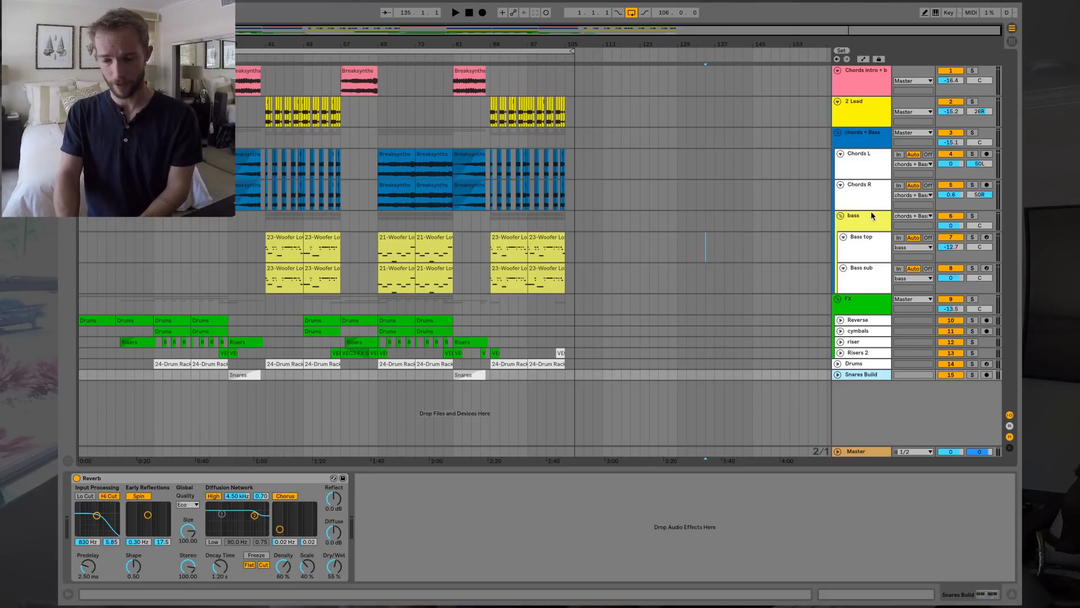
pyautogui.click(396, 52)
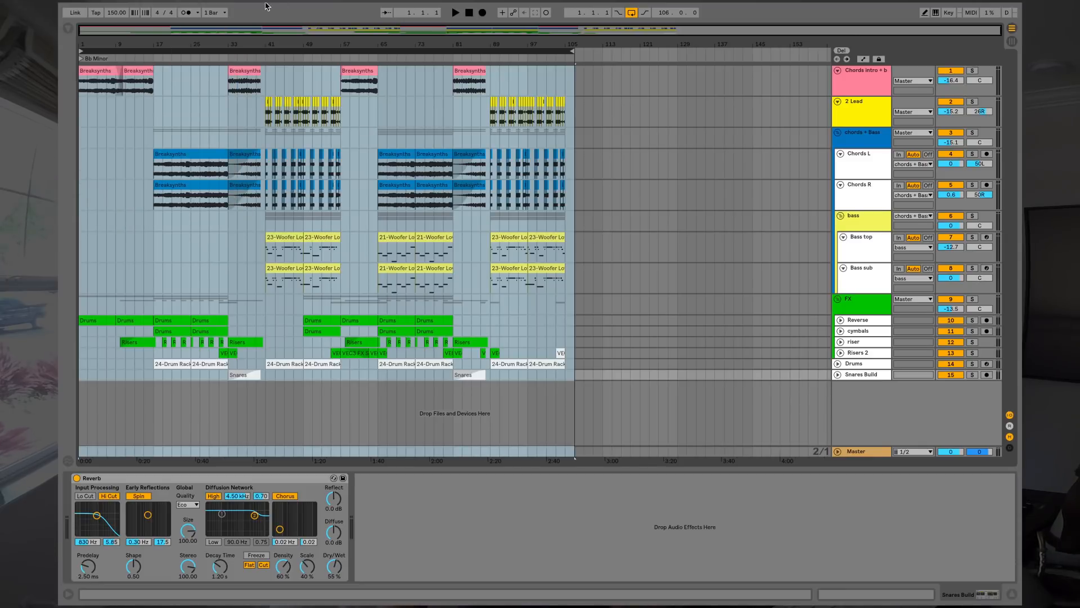
# In Export Audio/Video, set Rendered Track to All Individual Tracks.
pyautogui.moveTo(253, 5)
pyautogui.click(122, 9)
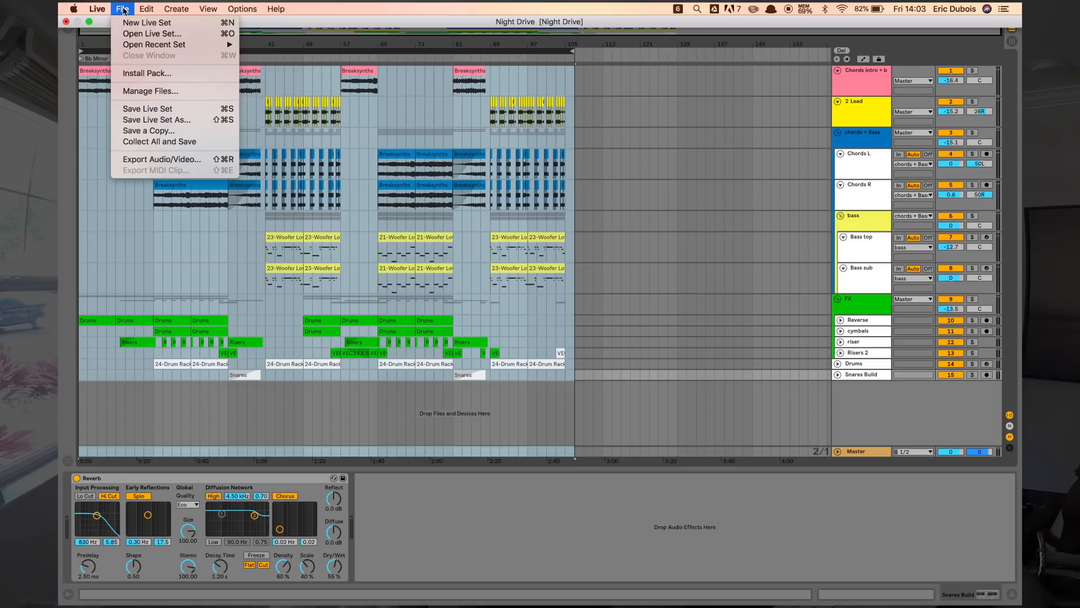
pyautogui.click(149, 162)
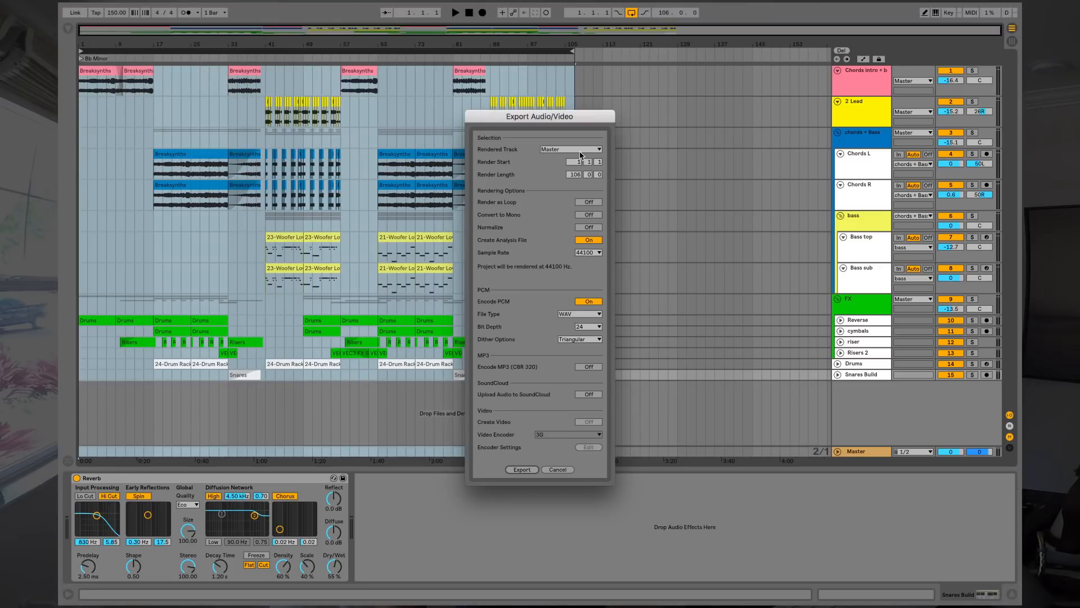
pyautogui.click(580, 151)
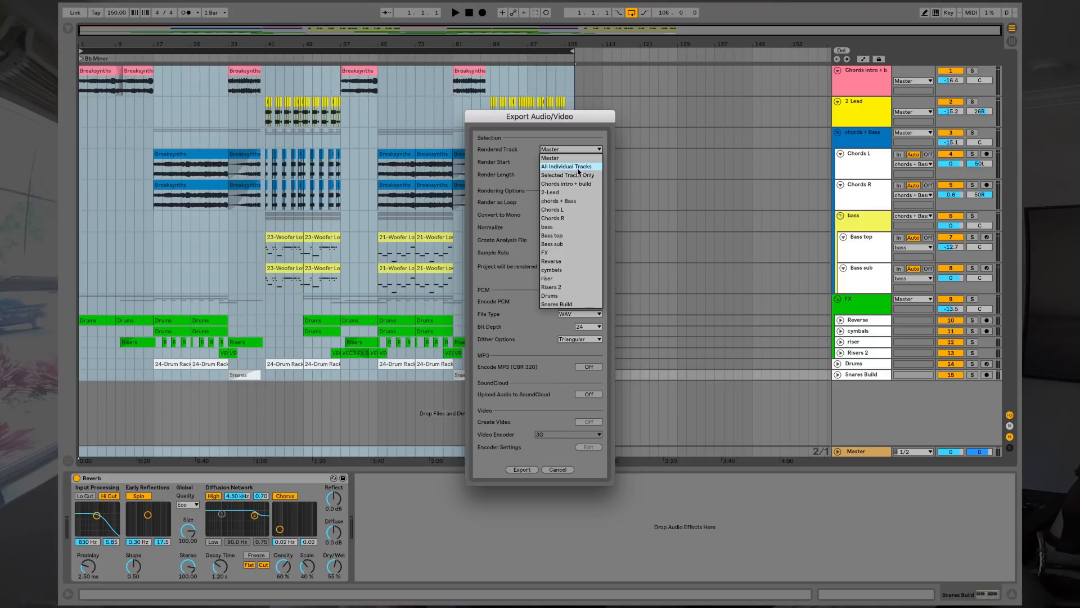
pyautogui.click(579, 167)
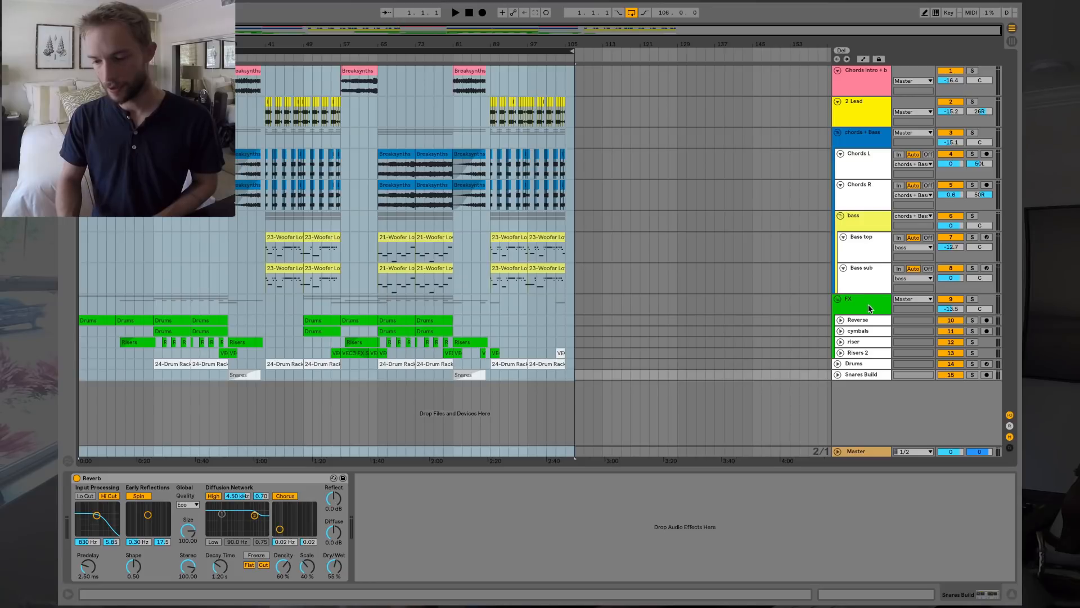
# Select the chords + Bass group to show its effect chain.
pyautogui.click(852, 135)
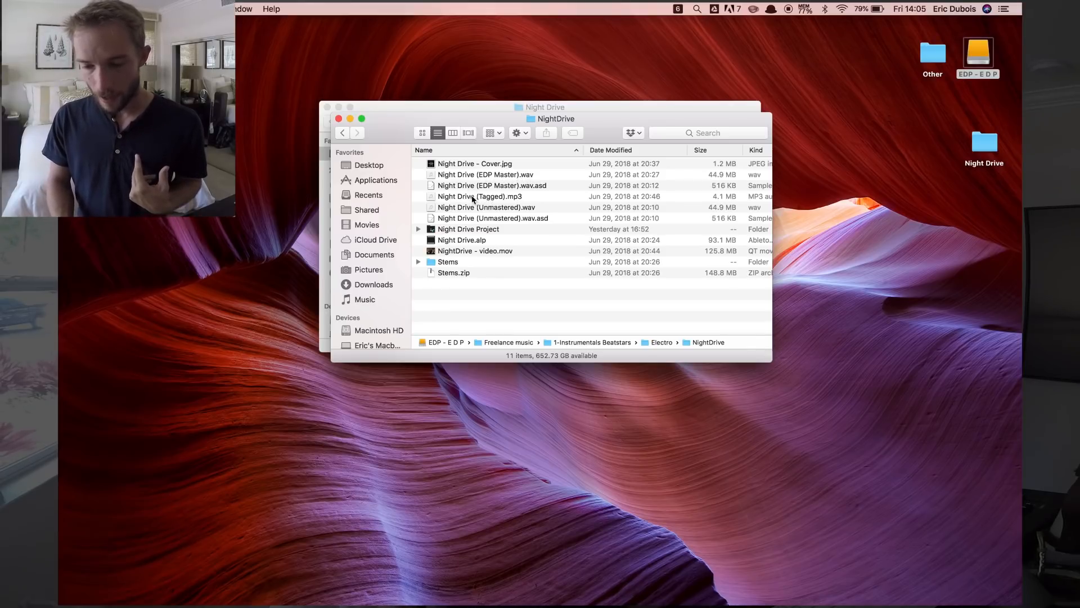
pyautogui.click(419, 262)
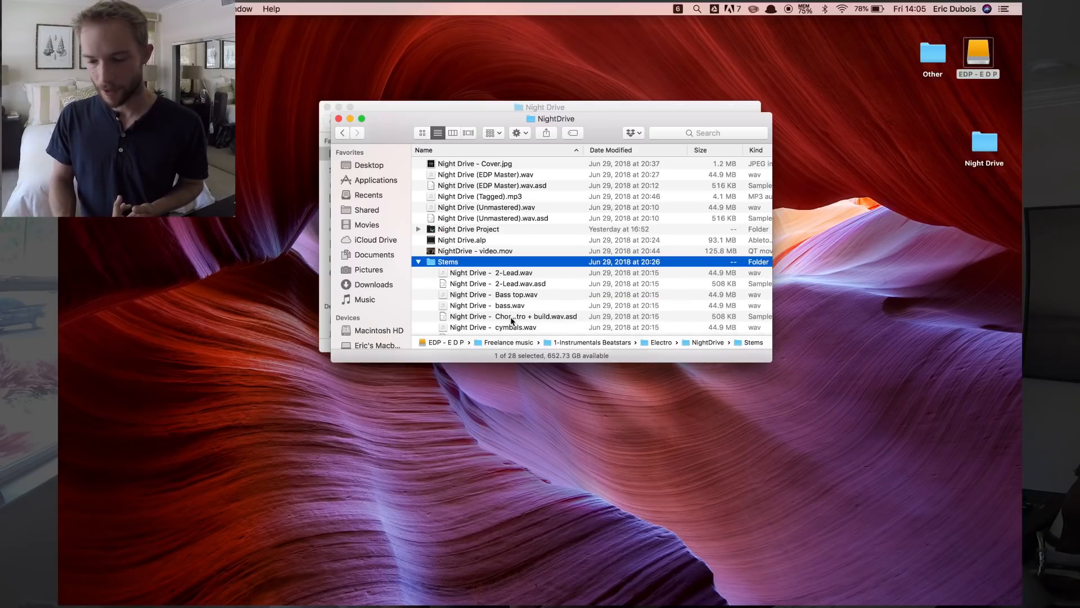
pyautogui.scroll(-5, 521, 316)
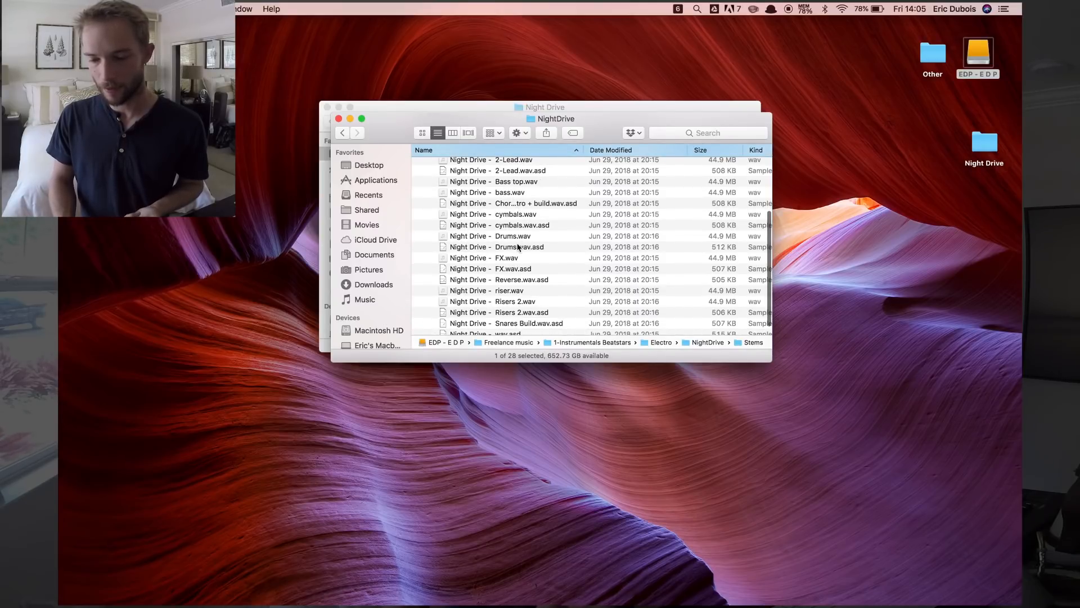
pyautogui.scroll(4, 518, 247)
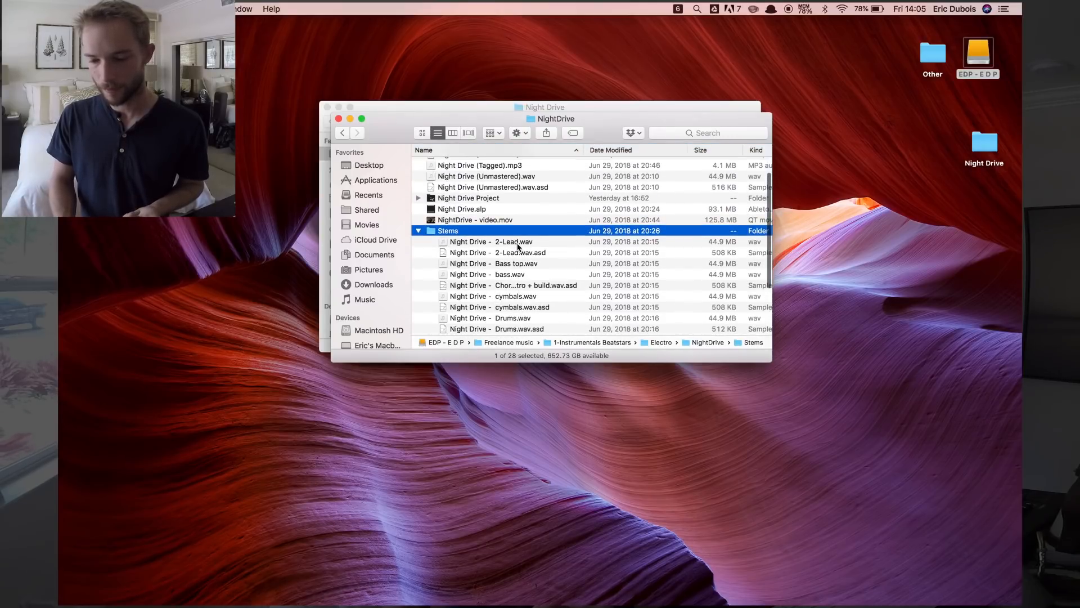
pyautogui.click(418, 233)
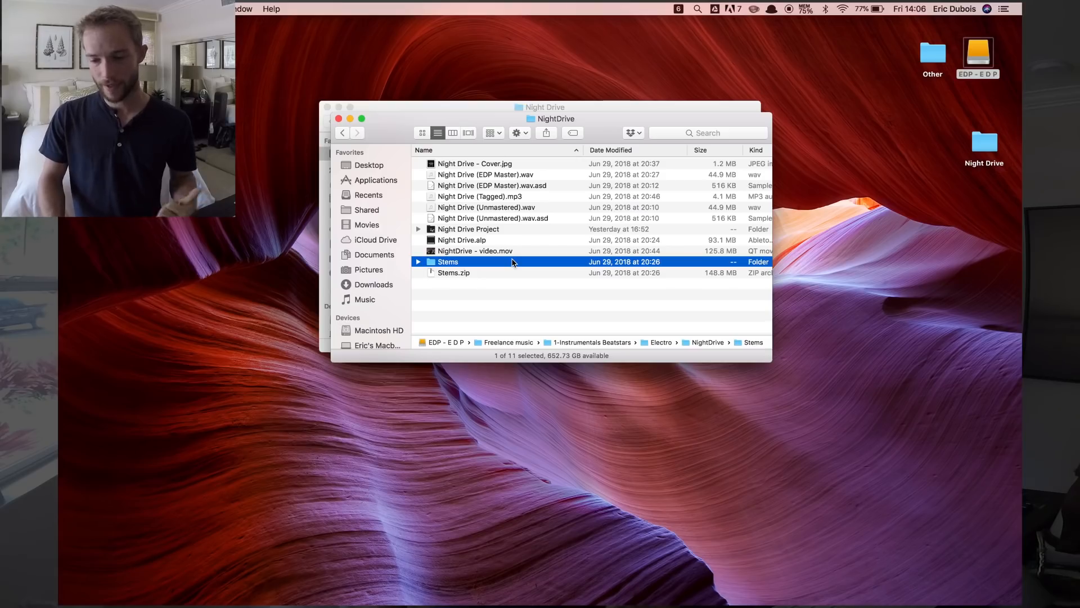
pyautogui.click(499, 164)
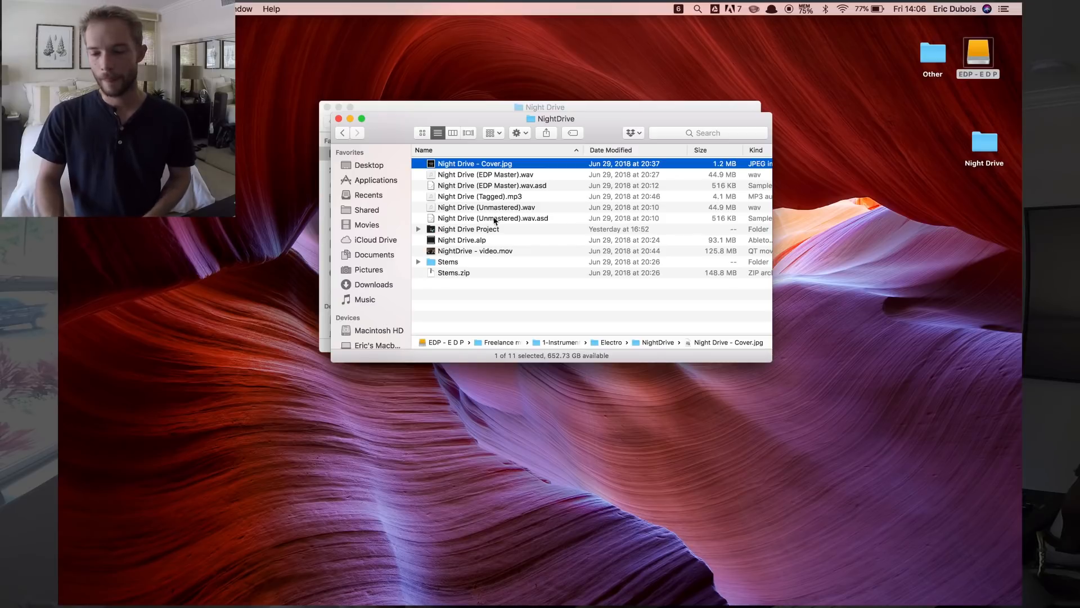
pyautogui.click(486, 254)
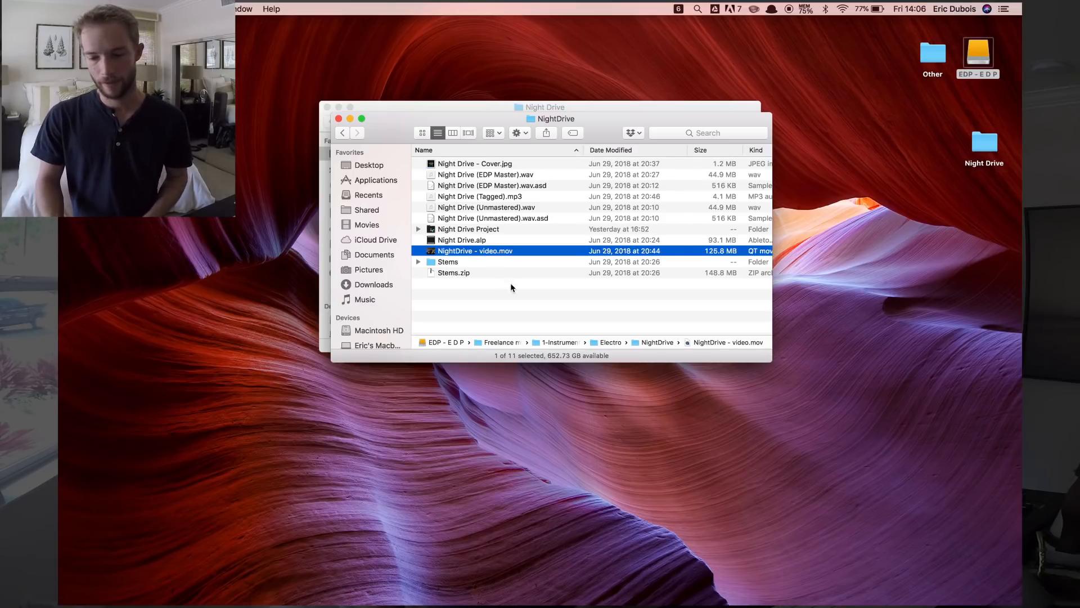